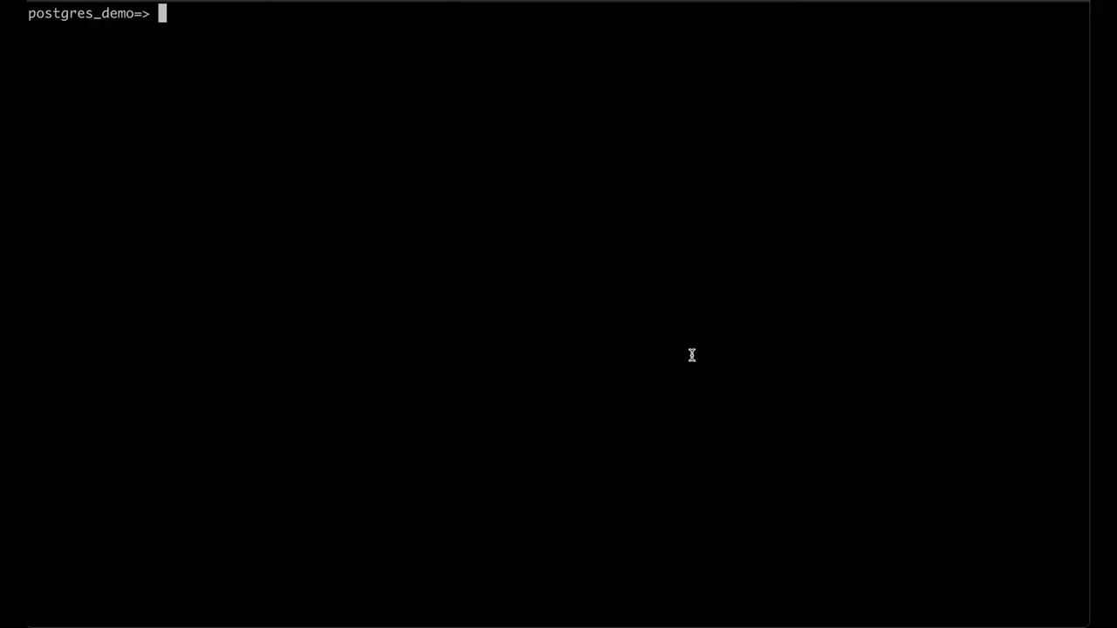
- List the tables in the postgres_demo database
{"action": "type", "text": "\\dt"}
{"action": "key", "text": "Return"}
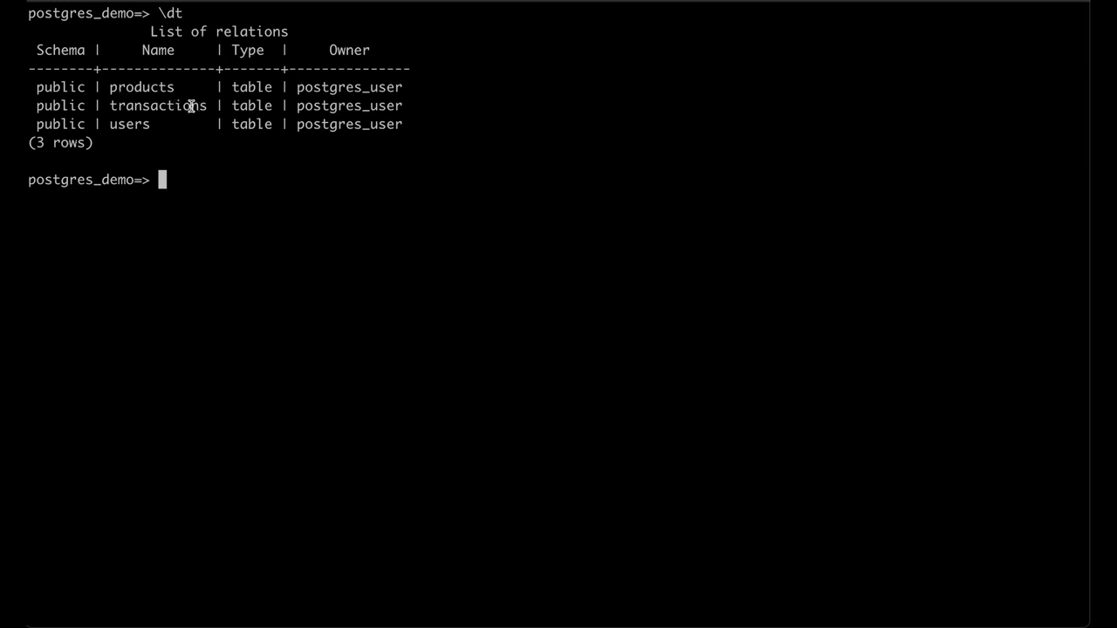
- Query the row count of the products table and display its rows with a limit of 10
{"action": "type", "text": "select count(*) from products"}
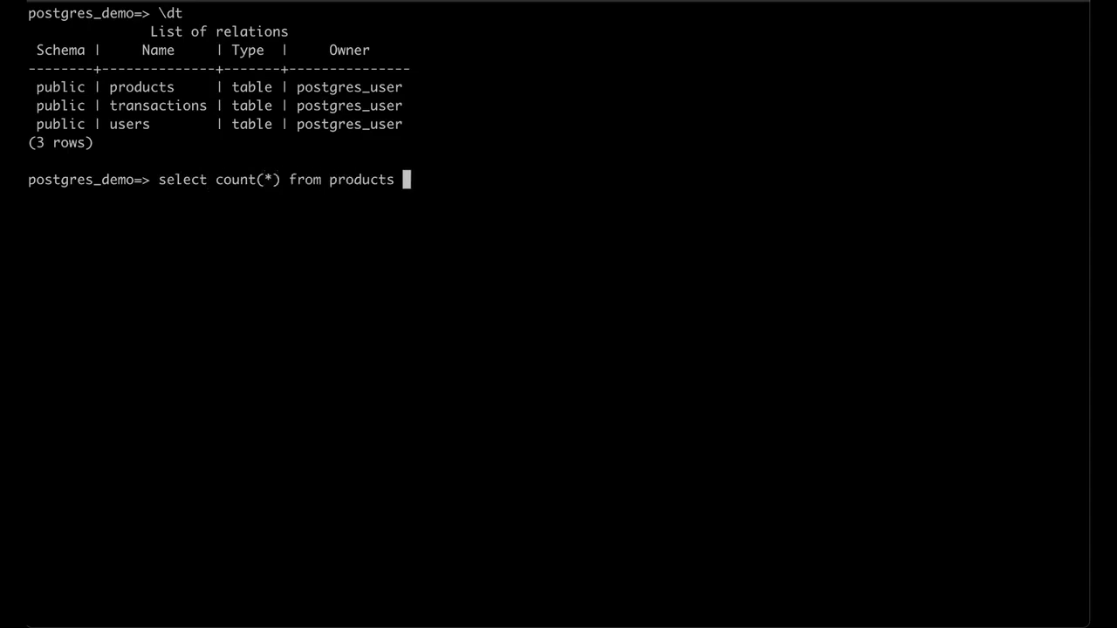
{"action": "key", "text": "BackSpace"}
{"action": "type", "text": ";"}
{"action": "key", "text": "Return"}
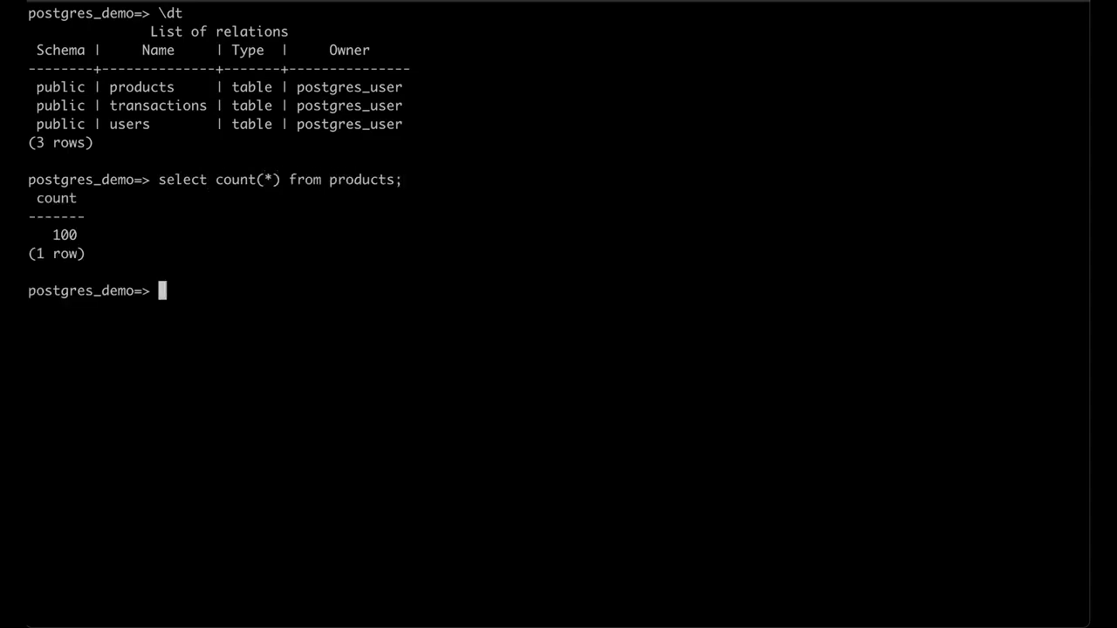
{"action": "type", "text": "select * from products limit 10;"}
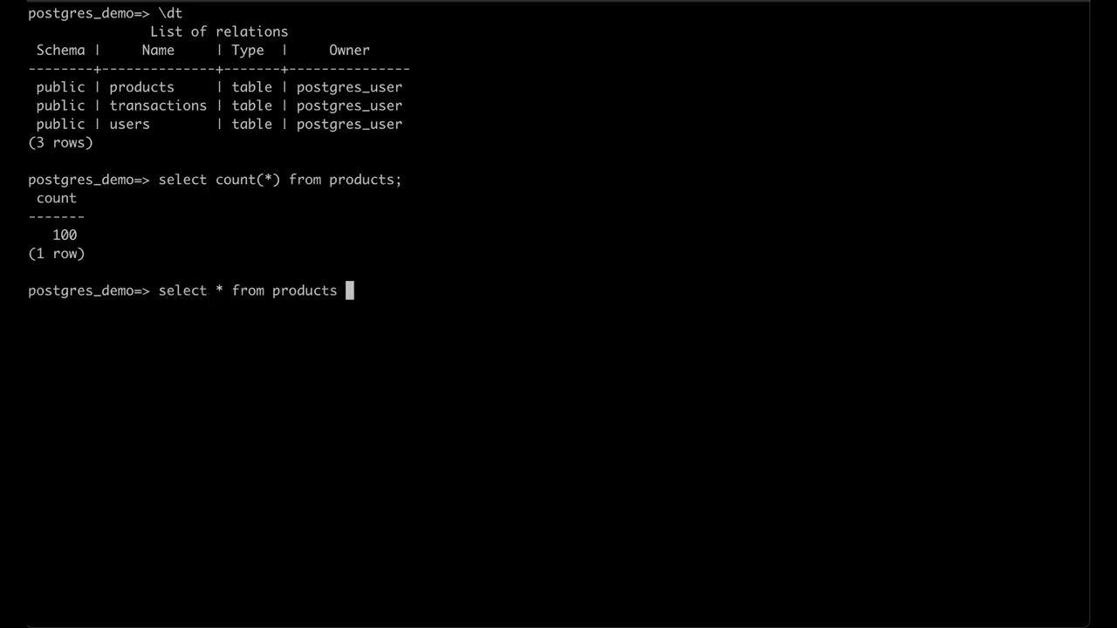
{"action": "key", "text": "Return"}
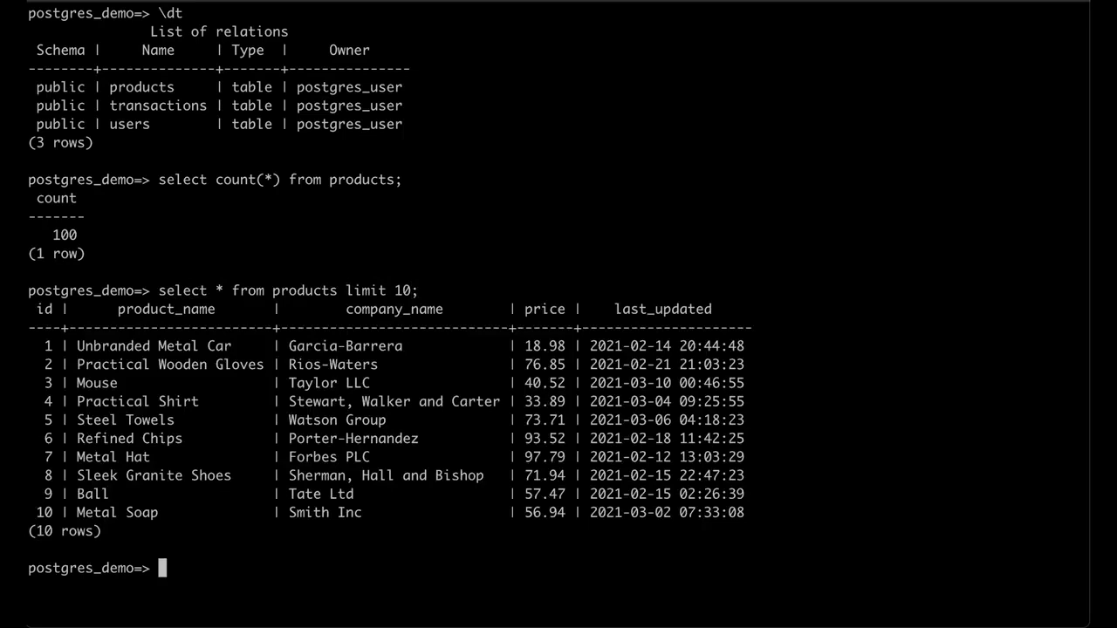
- Query the row count of the transactions table by adapting the earlier count statement
{"action": "key", "text": "Up"}
- Display the rows of the transactions table with a limit of 10 by adapting the earlier select statement
{"action": "key", "text": "Up"}
{"action": "key", "text": "Left"}
{"action": "key", "text": "ctrl+w"}
{"action": "type", "text": "transactions"}
{"action": "key", "text": "Return"}
{"action": "key", "text": "Up"}
{"action": "key", "text": "alt+b"}
{"action": "key", "text": "alt+b"}
{"action": "key", "text": "alt+b"}
{"action": "key", "text": "alt+d"}
{"action": "type", "text": "transactions"}
{"action": "key", "text": "Return"}
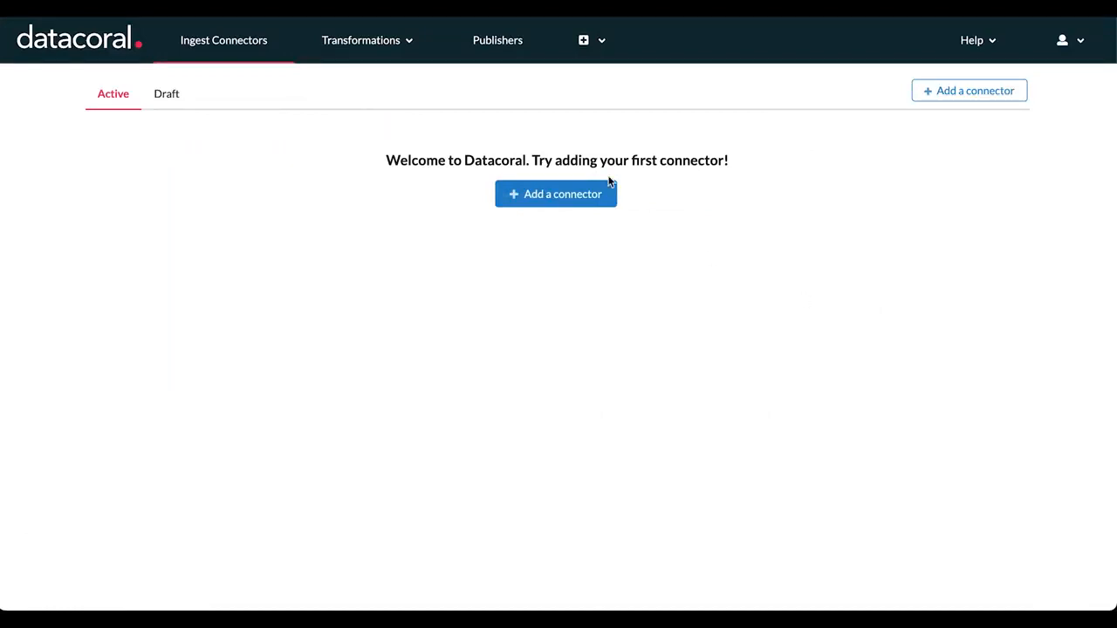
- Switch to Datacoral and start adding a PostgreSQL CDC ingest connector
{"action": "left_click", "coordinate": [568, 201]}
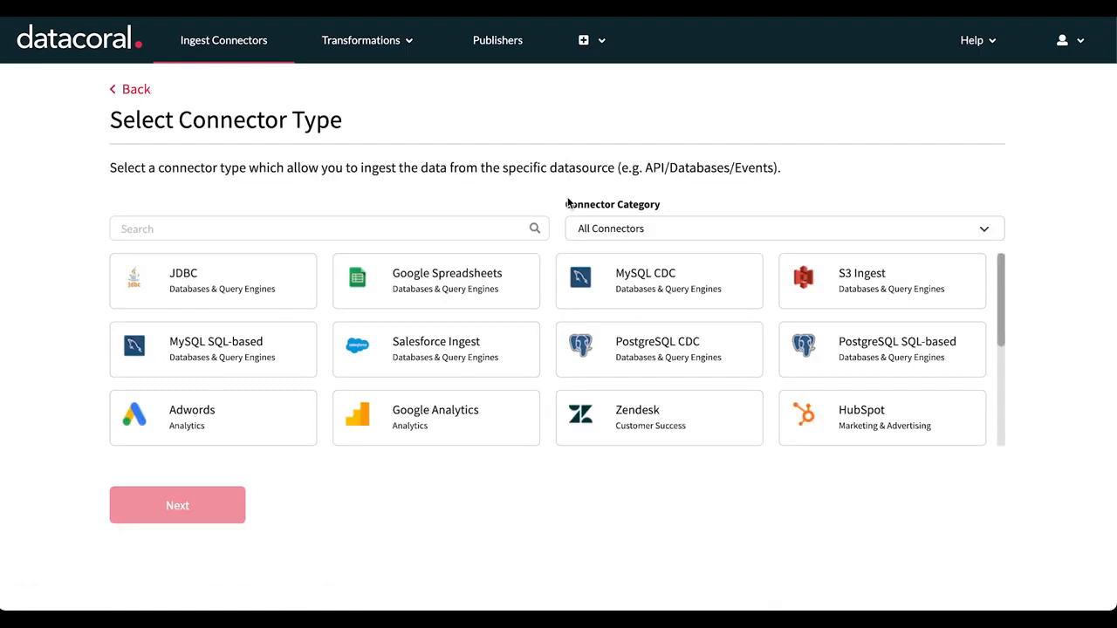
{"action": "left_click", "coordinate": [642, 349]}
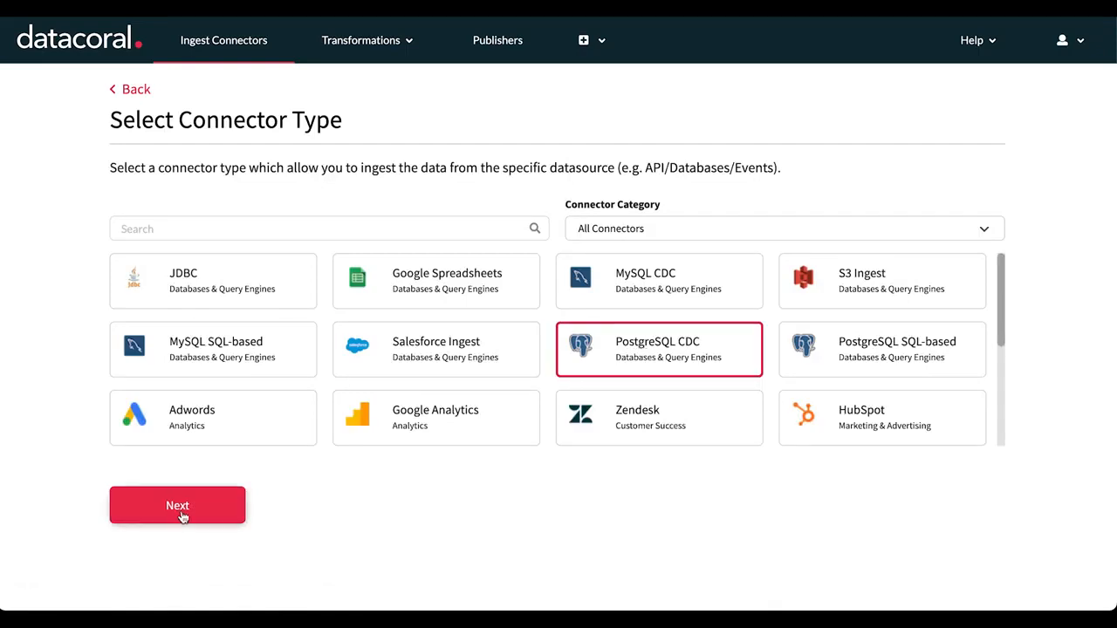
{"action": "left_click", "coordinate": [180, 514]}
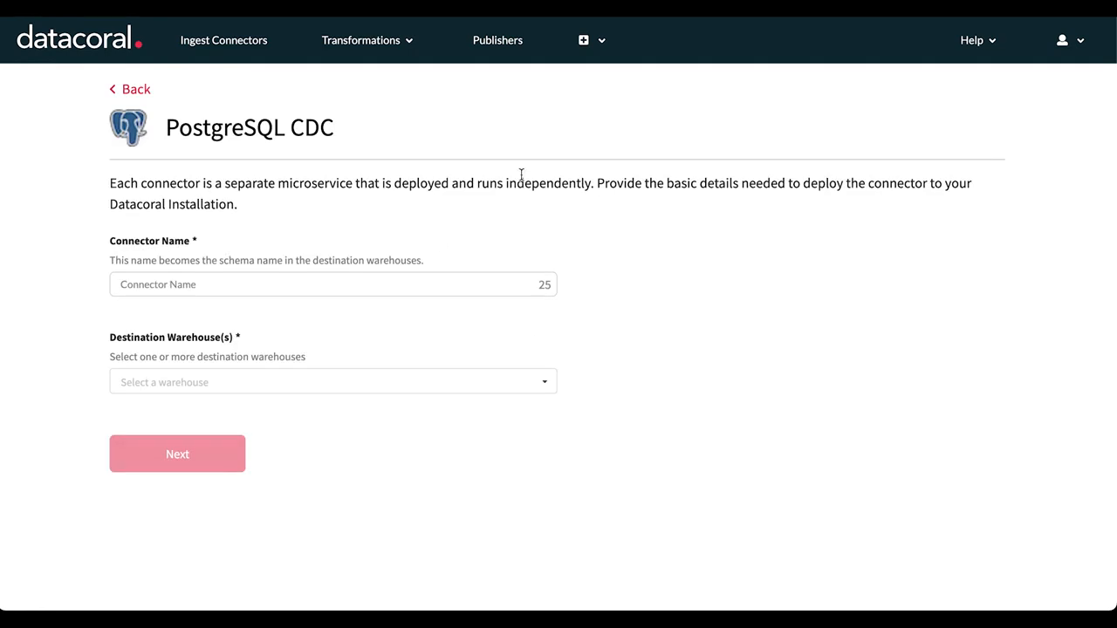
- Name the connector postgres_db, choose snowflake as its destination warehouse, and continue to the connection details
{"action": "left_click", "coordinate": [223, 288]}
{"action": "type", "text": "po"}
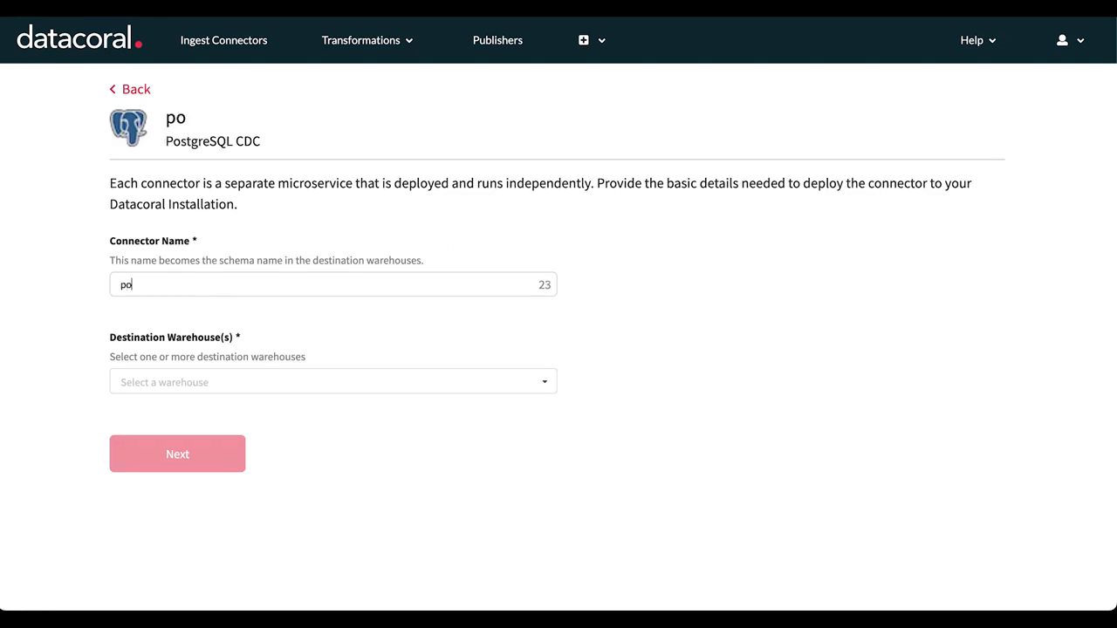
{"action": "type", "text": "stgres_db"}
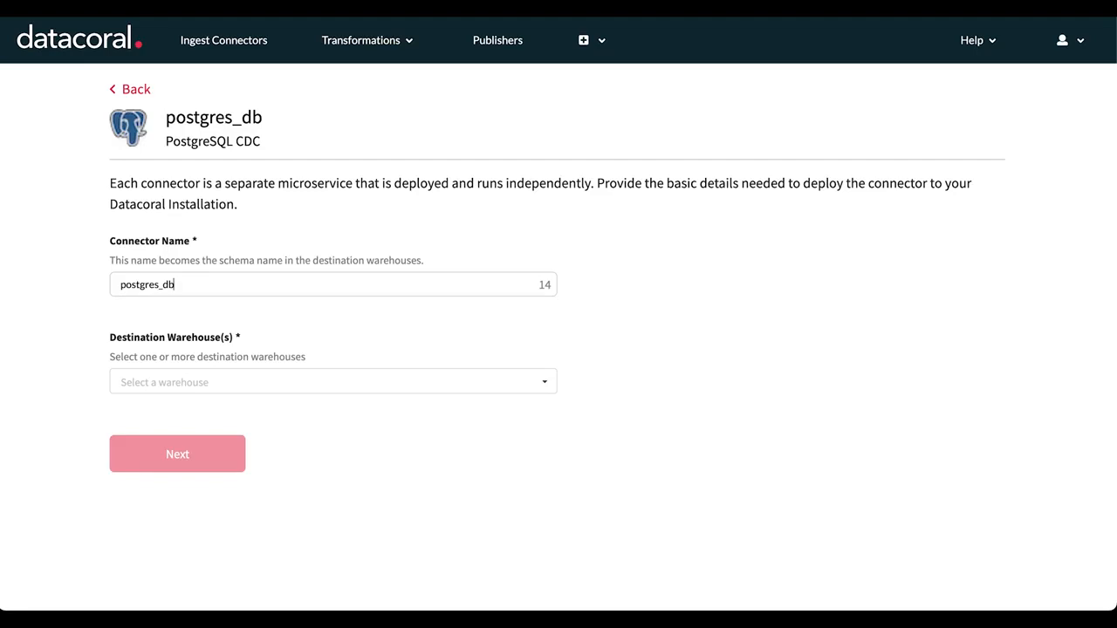
{"action": "left_click", "coordinate": [234, 380]}
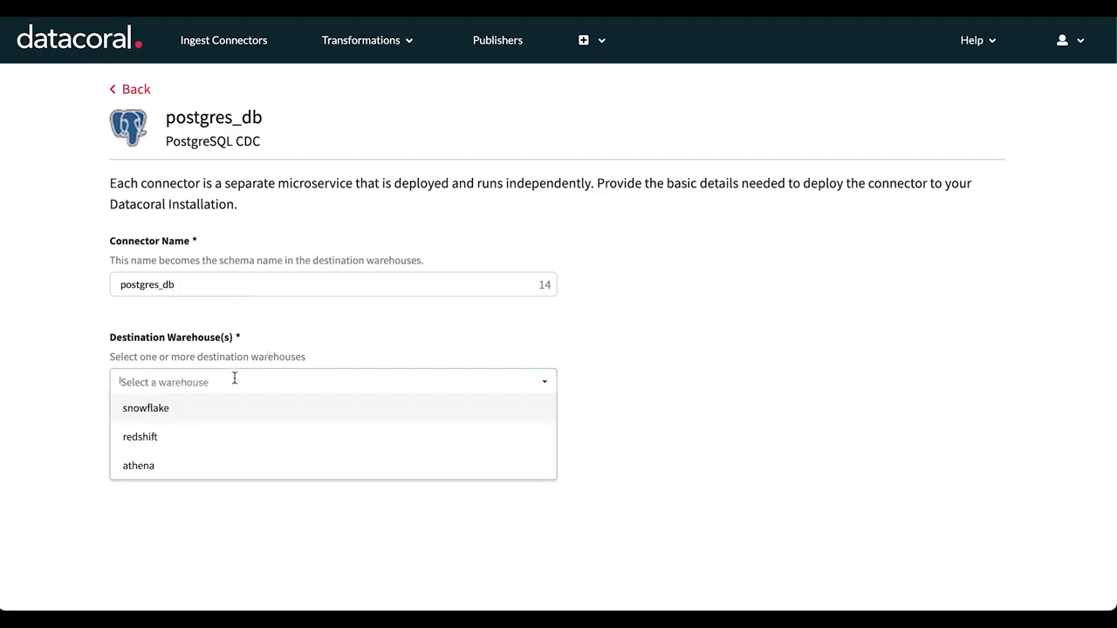
{"action": "left_click", "coordinate": [195, 420]}
{"action": "left_click", "coordinate": [192, 446]}
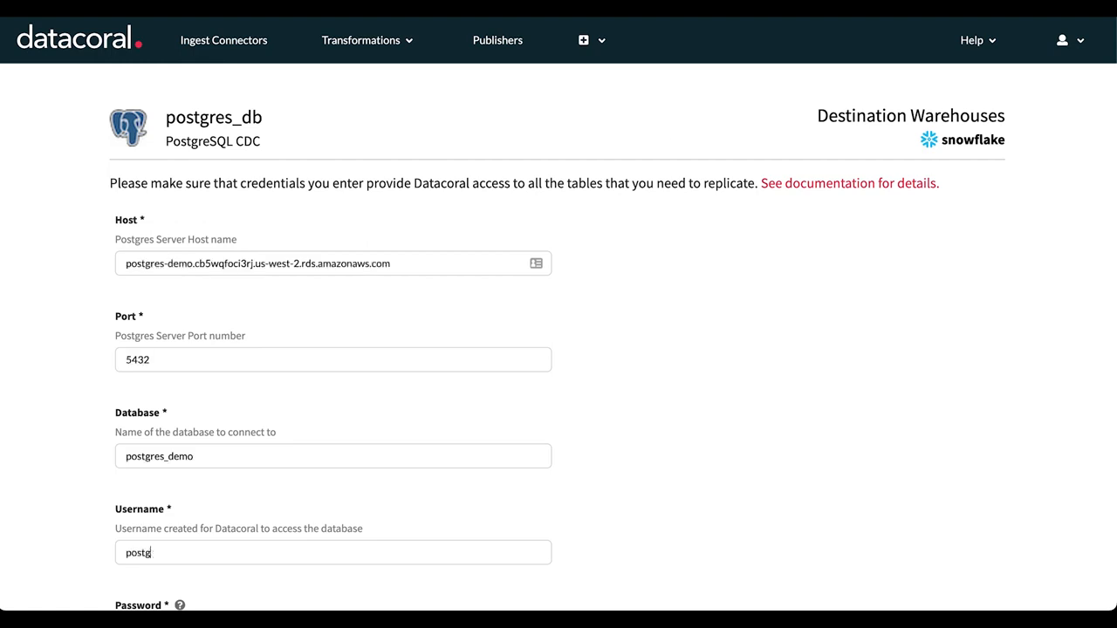
- Enter the source host postgres-demo.cb5wqfoci3rj.us-west-2.rds.amazonaws.com, port 5432, database postgres_demo, username postgres_user and the database password
{"action": "type", "text": "res_user"}
{"action": "key", "text": "Tab"}
{"action": "key", "text": "super+v"}
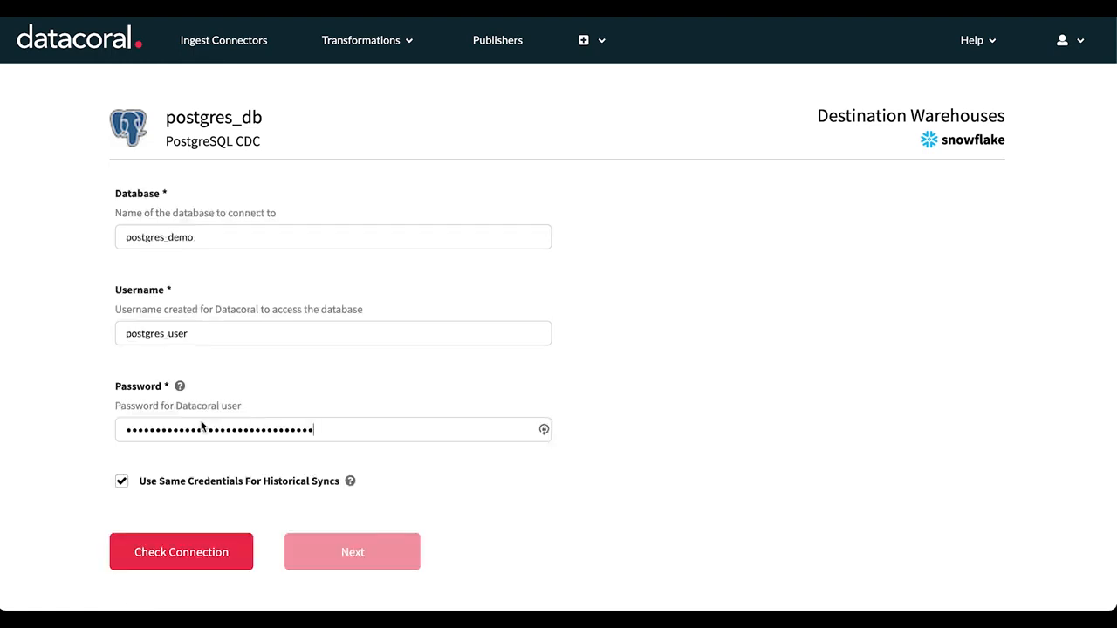
- Use separate historical sync credentials: host postgres-demo-replica.cb5wqfoci3rj.us-west-2.rds.amazonaws.com, database postgres_demo, username postgres_user and the password; check the connection and continue
{"action": "left_click", "coordinate": [122, 482]}
{"action": "scroll", "coordinate": [65, 434], "scroll_direction": "down", "scroll_amount": 4}
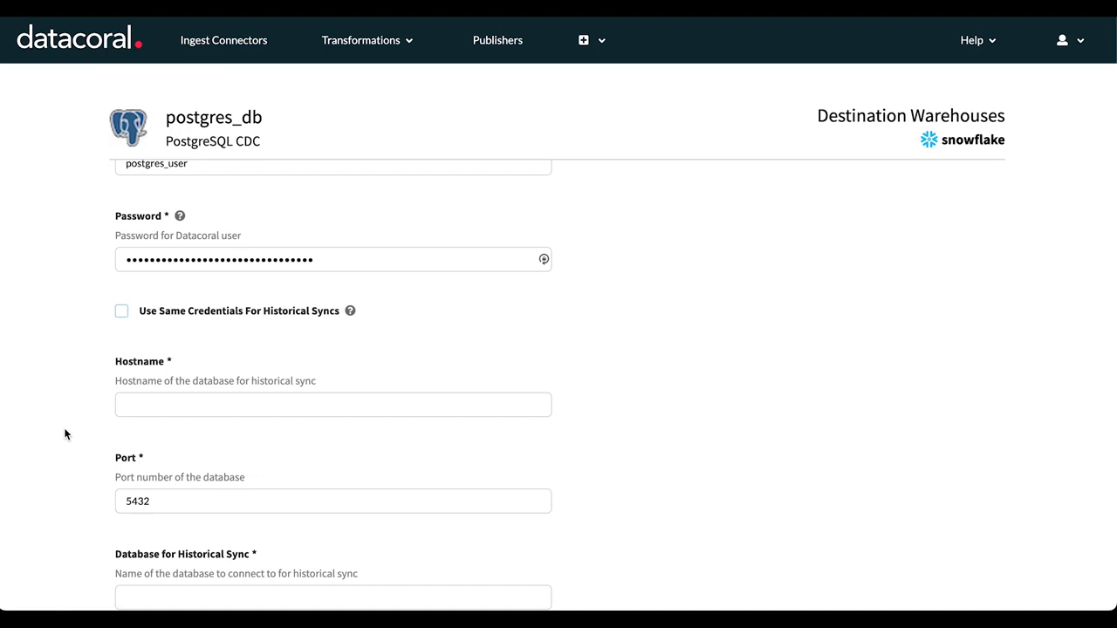
{"action": "type", "text": "postgres_demo"}
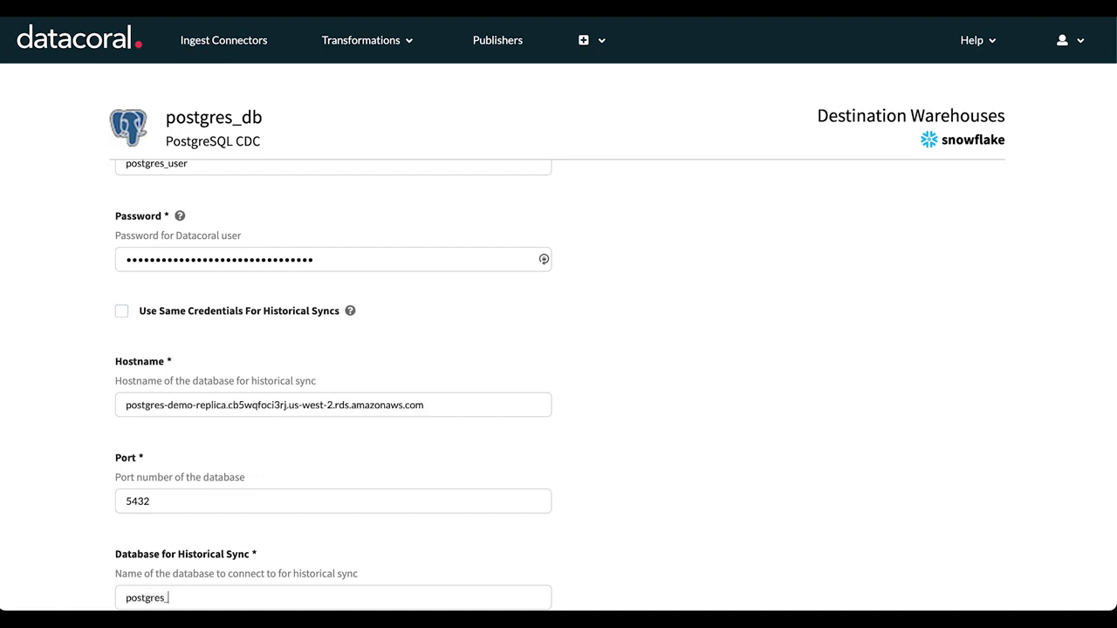
{"action": "key", "text": "Tab"}
{"action": "type", "text": "postgres_user"}
{"action": "key", "text": "Tab"}
{"action": "key", "text": "ctrl+v"}
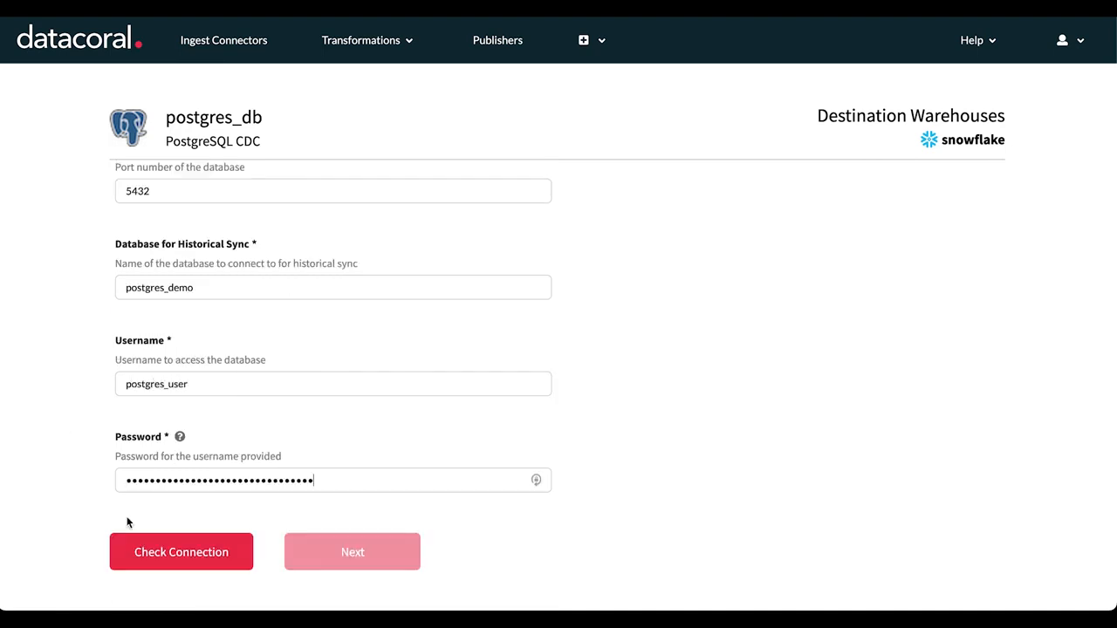
{"action": "left_click", "coordinate": [153, 552]}
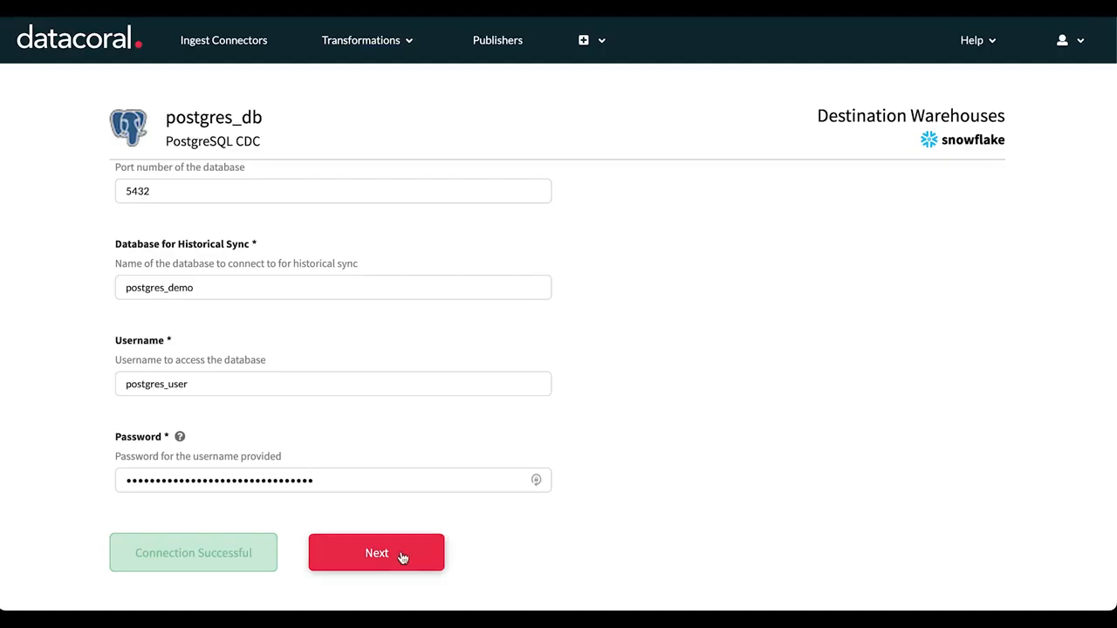
{"action": "left_click", "coordinate": [401, 555]}
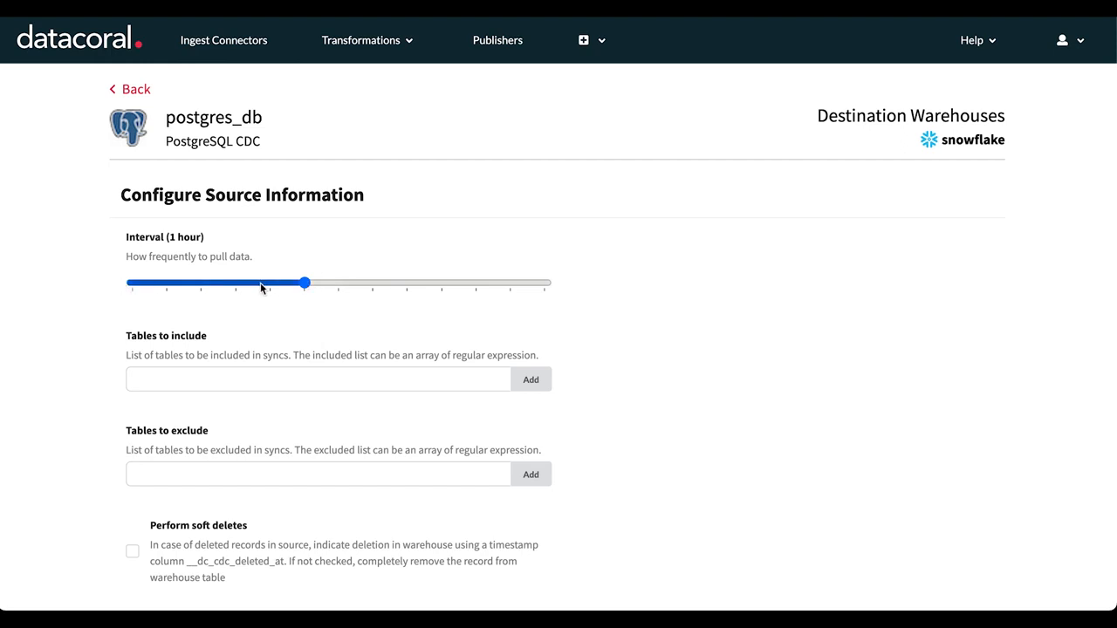
- Set the data pull interval to 5 minutes and continue to the loadunit selection
{"action": "left_click_drag", "start_coordinate": [304, 282], "coordinate": [100, 282]}
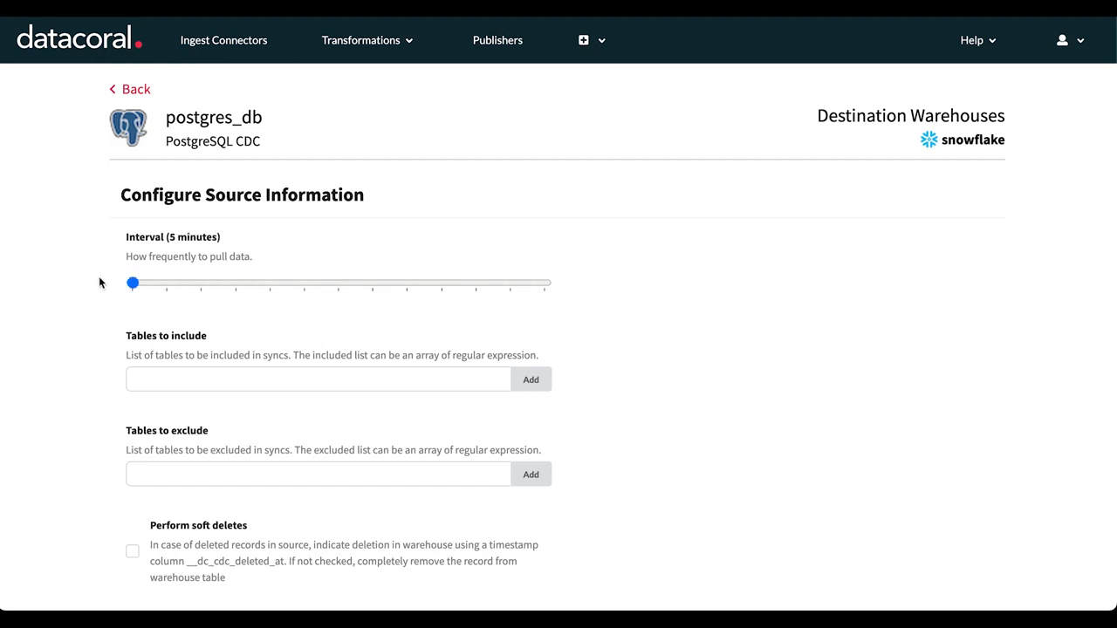
{"action": "scroll", "coordinate": [658, 319], "scroll_direction": "down", "scroll_amount": 2}
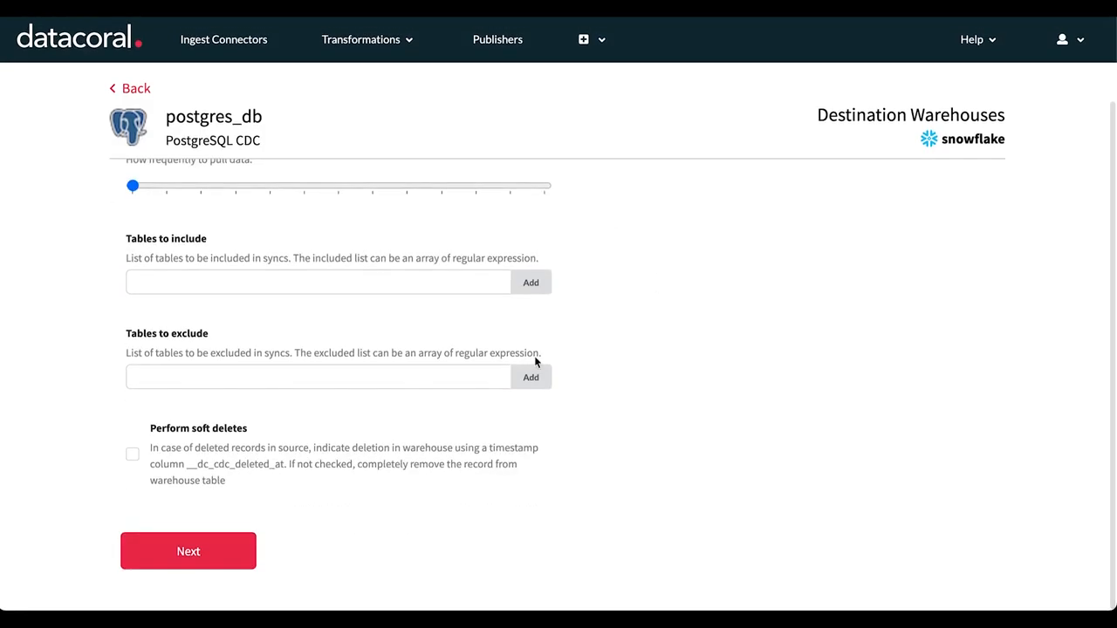
{"action": "left_click", "coordinate": [200, 557]}
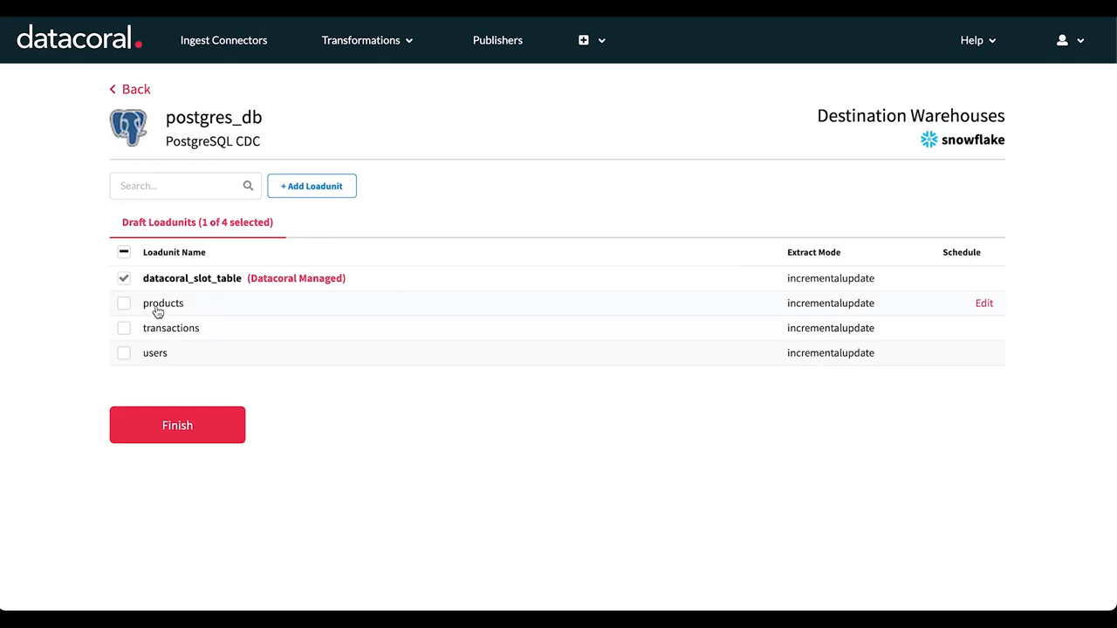
- Include all loadunits (products, transactions and users) and finish creating the connector
{"action": "left_click", "coordinate": [125, 254]}
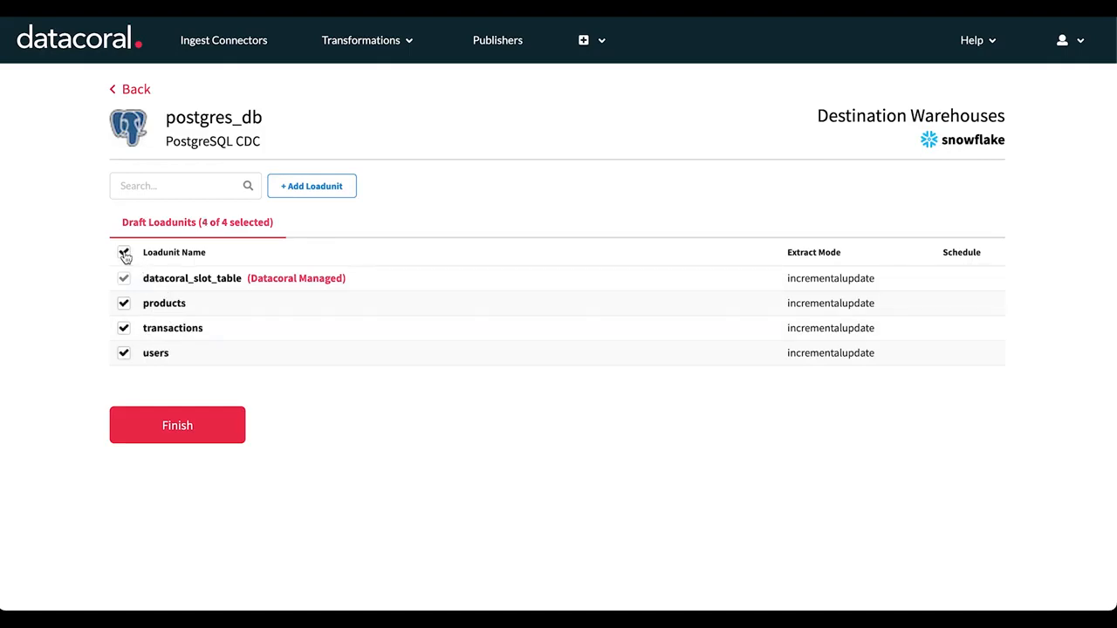
{"action": "left_click", "coordinate": [192, 433]}
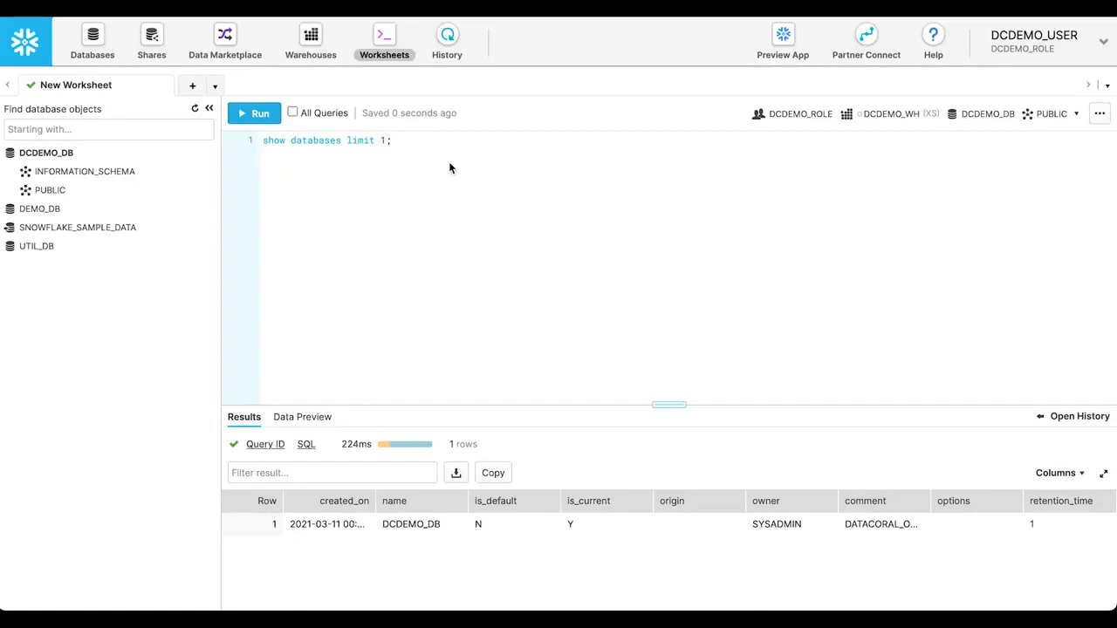
- Switch to the Snowflake worksheet, refresh the database objects and open the POSTGRES_DB schema under DCDEMO_DB
{"action": "left_click", "coordinate": [195, 112]}
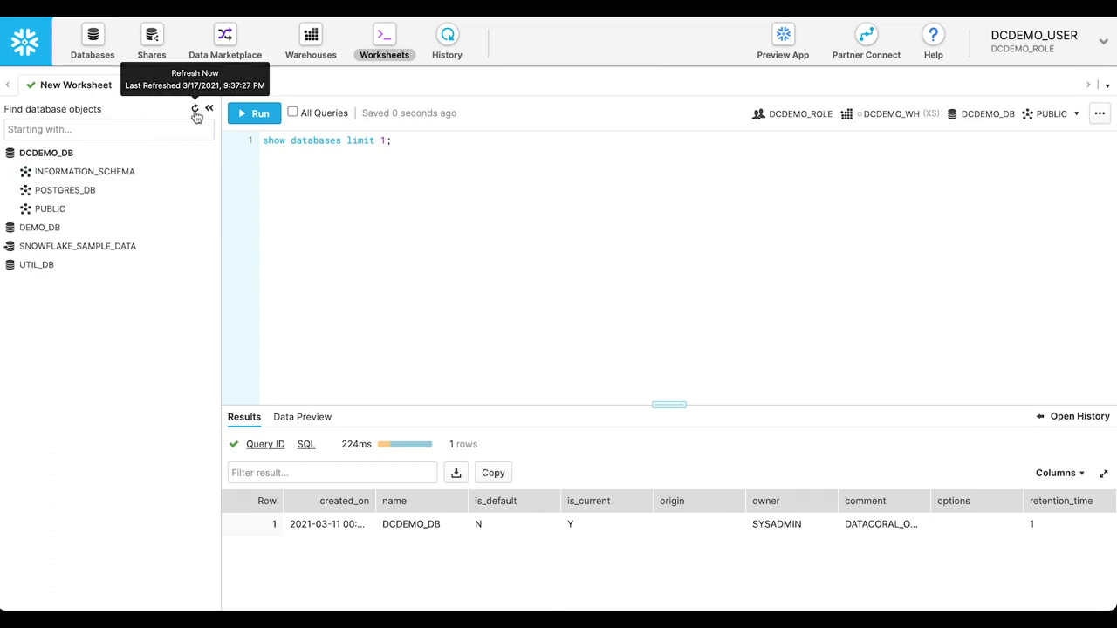
{"action": "mouse_move", "coordinate": [96, 199]}
{"action": "left_click", "coordinate": [96, 197]}
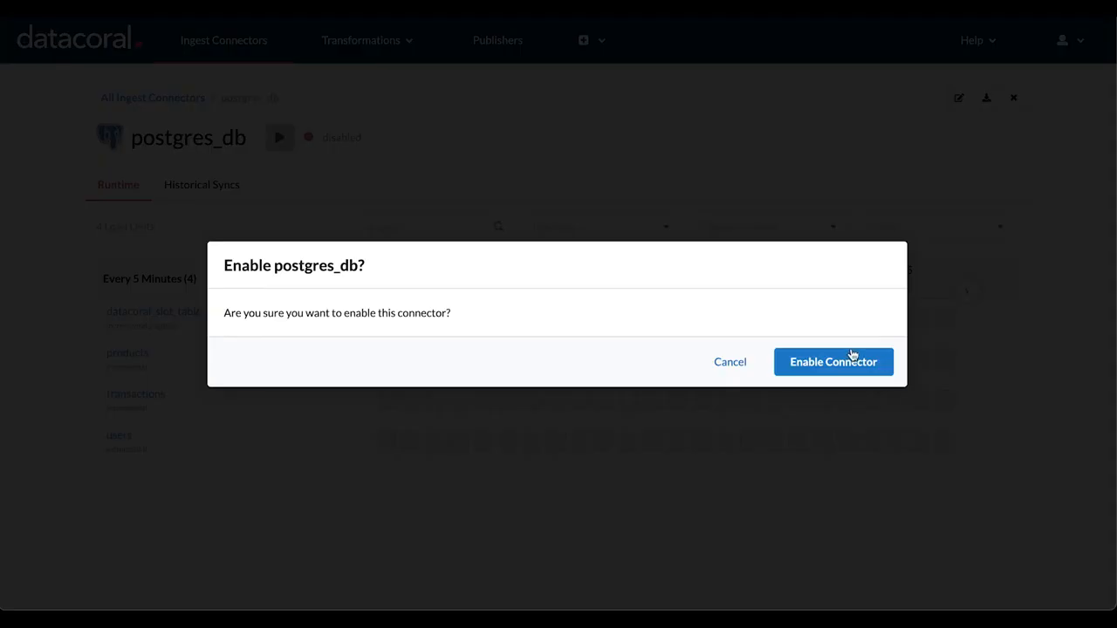
- Enable the postgres_db connector in Datacoral and trigger a historical sync of the products loadunit
{"action": "left_click", "coordinate": [861, 363]}
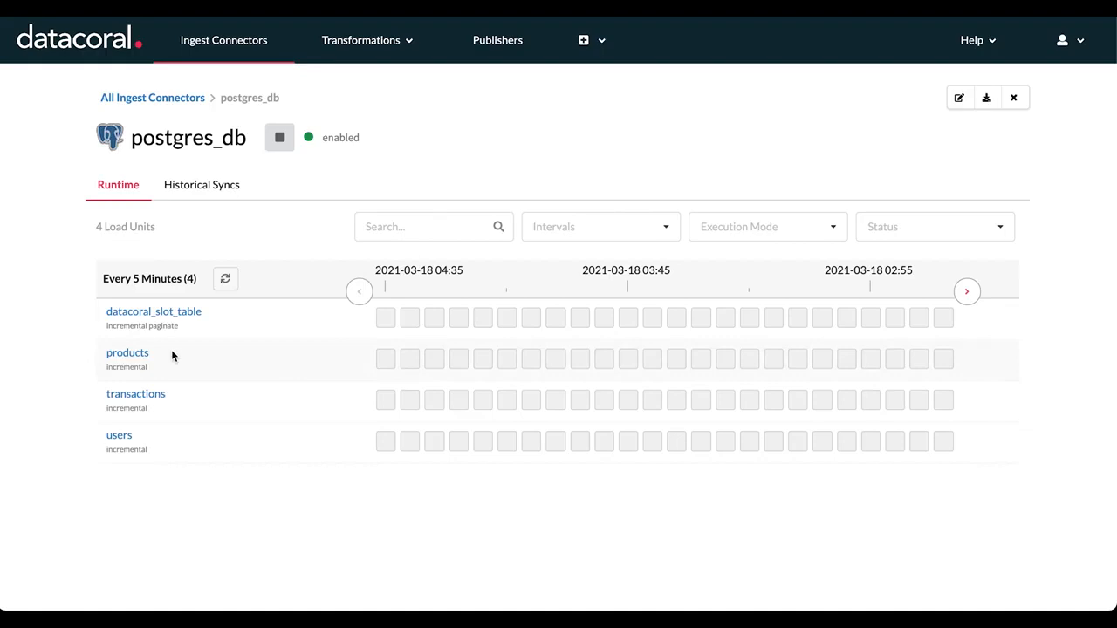
{"action": "left_click", "coordinate": [131, 356]}
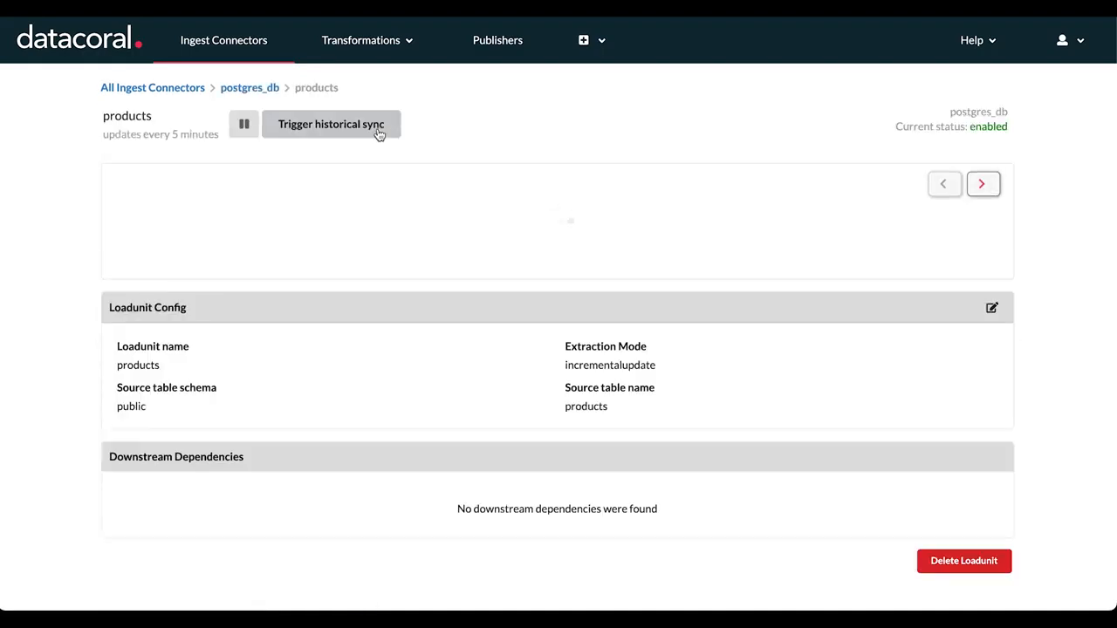
{"action": "left_click", "coordinate": [360, 127]}
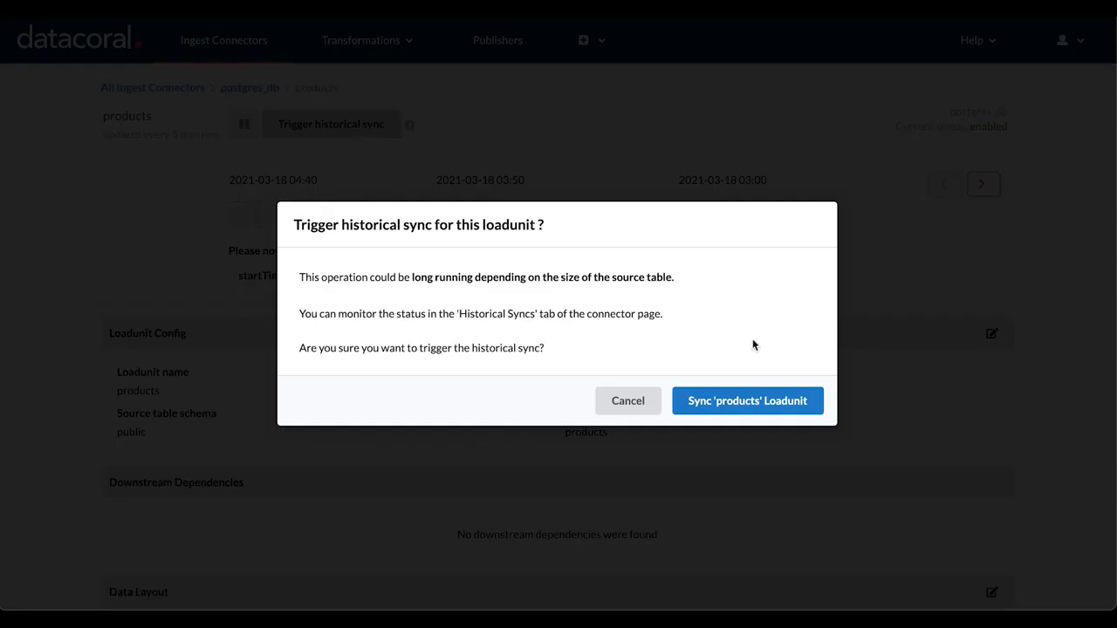
{"action": "left_click", "coordinate": [738, 402]}
{"action": "left_click", "coordinate": [247, 89]}
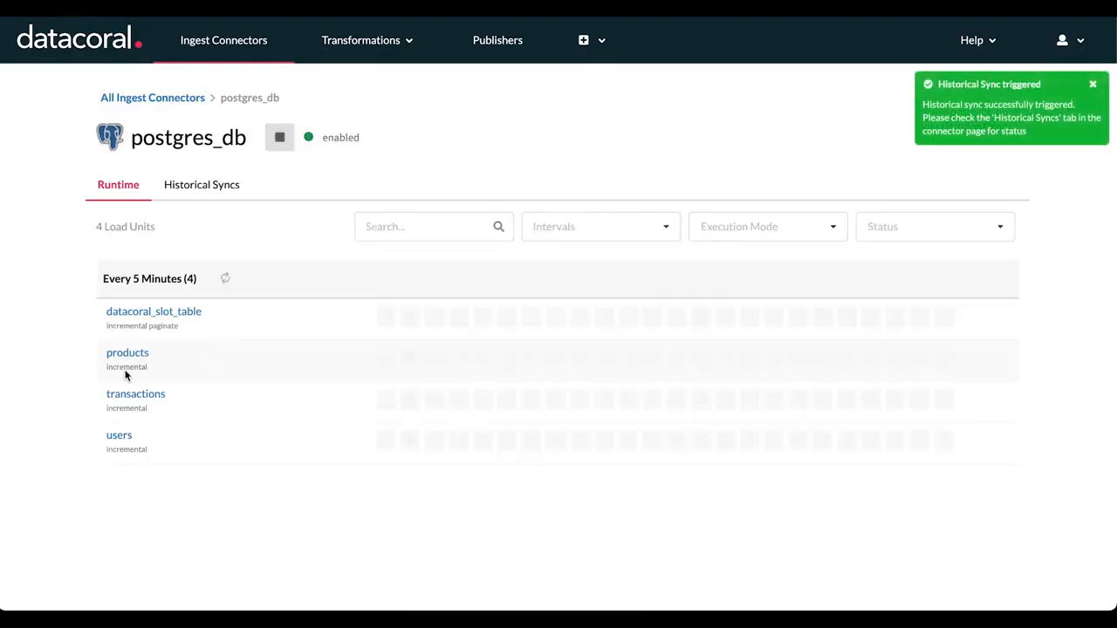
- Trigger historical syncs for the transactions and users loadunits, returning to the postgres_db connector page
{"action": "left_click", "coordinate": [133, 393]}
{"action": "left_click", "coordinate": [374, 123]}
{"action": "left_click", "coordinate": [740, 402]}
{"action": "left_click", "coordinate": [249, 87]}
{"action": "left_click", "coordinate": [122, 434]}
{"action": "left_click", "coordinate": [330, 125]}
{"action": "left_click", "coordinate": [738, 401]}
{"action": "left_click", "coordinate": [250, 87]}
- Open the historical sync details of the users loadunit and examine its S3 and LOAD execution stages
{"action": "left_click", "coordinate": [202, 185]}
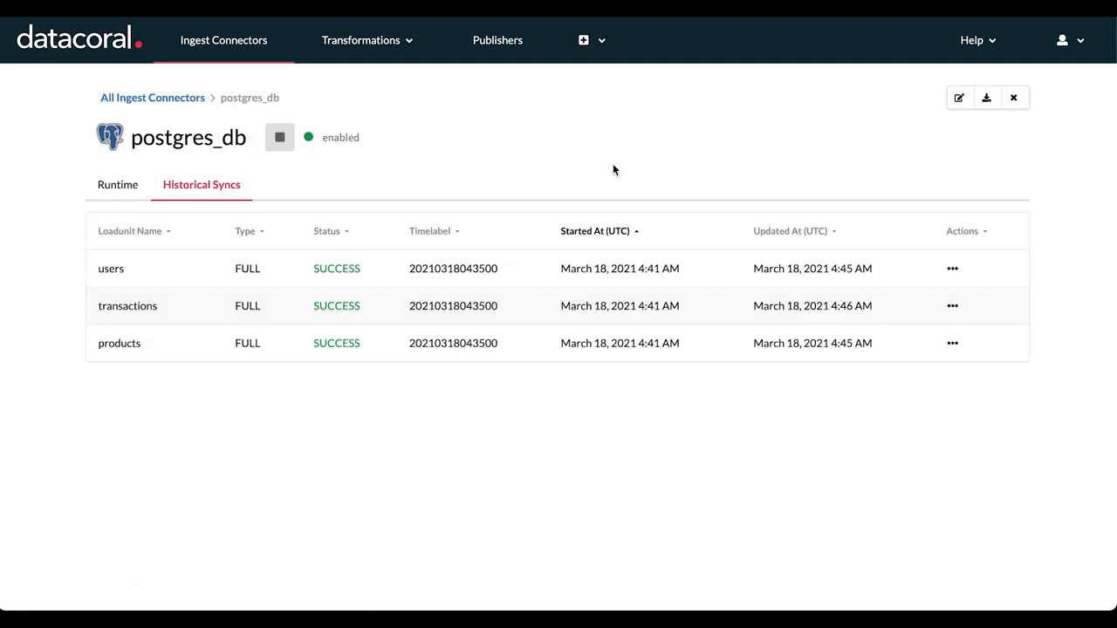
{"action": "left_click", "coordinate": [953, 269]}
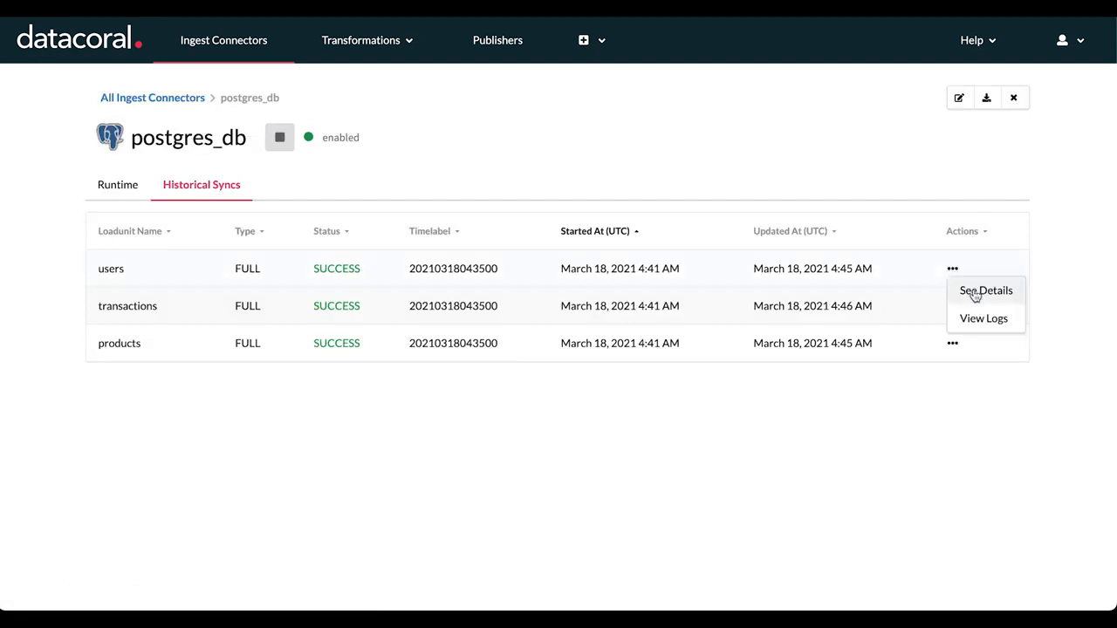
{"action": "left_click", "coordinate": [975, 293]}
{"action": "mouse_move", "coordinate": [418, 333]}
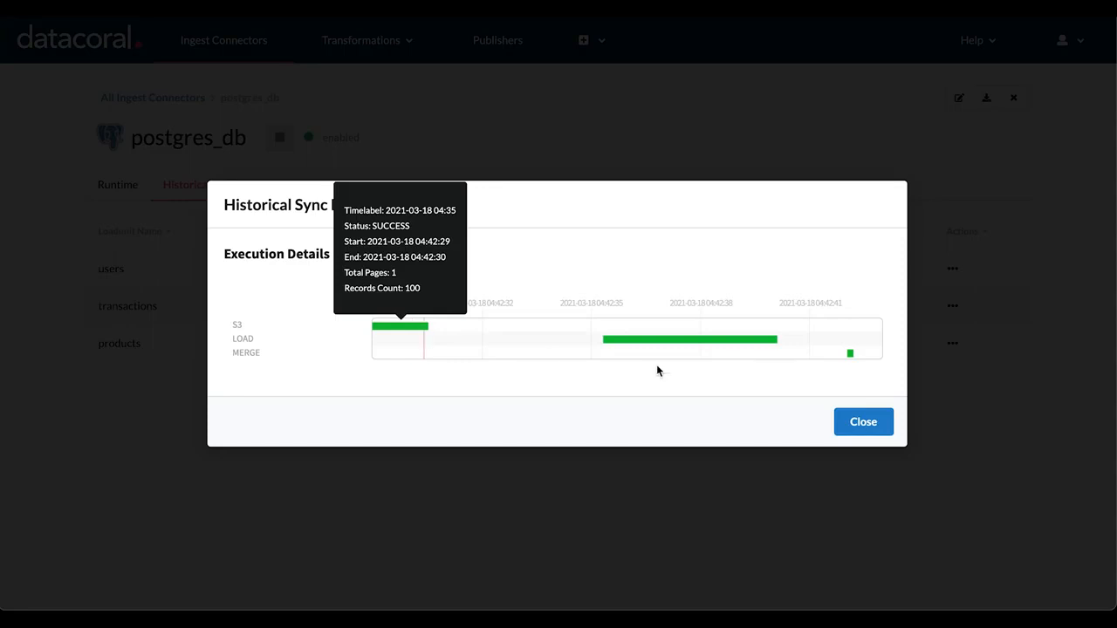
{"action": "mouse_move", "coordinate": [752, 345]}
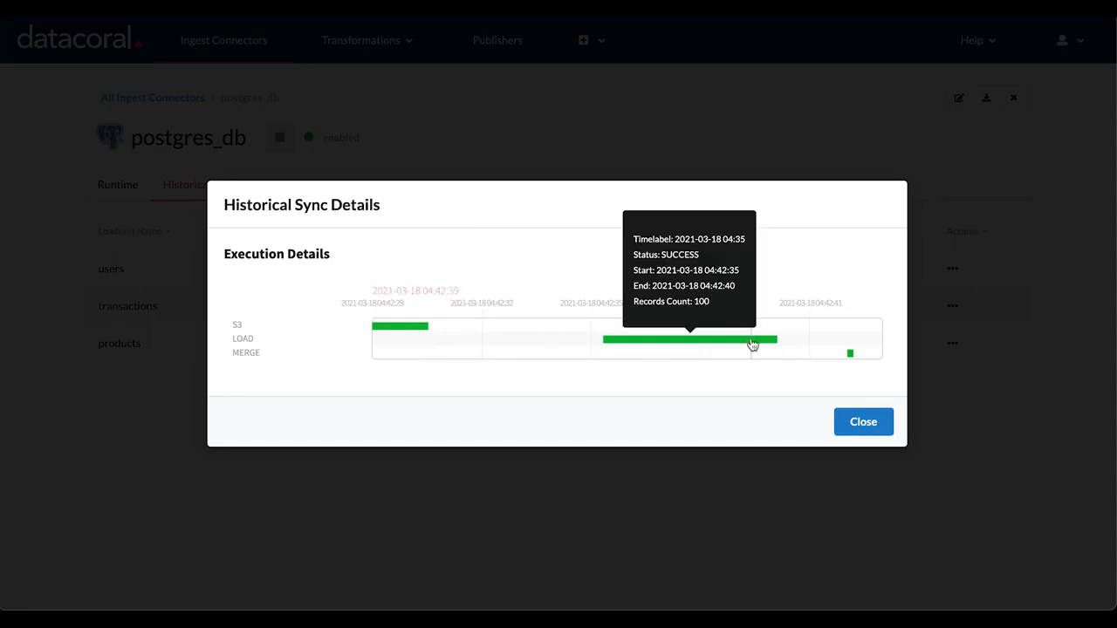
- Open the historical sync details of the transactions loadunit, examine its S3 and LOAD execution stages, and close the details
{"action": "left_click", "coordinate": [955, 312]}
{"action": "left_click", "coordinate": [953, 308]}
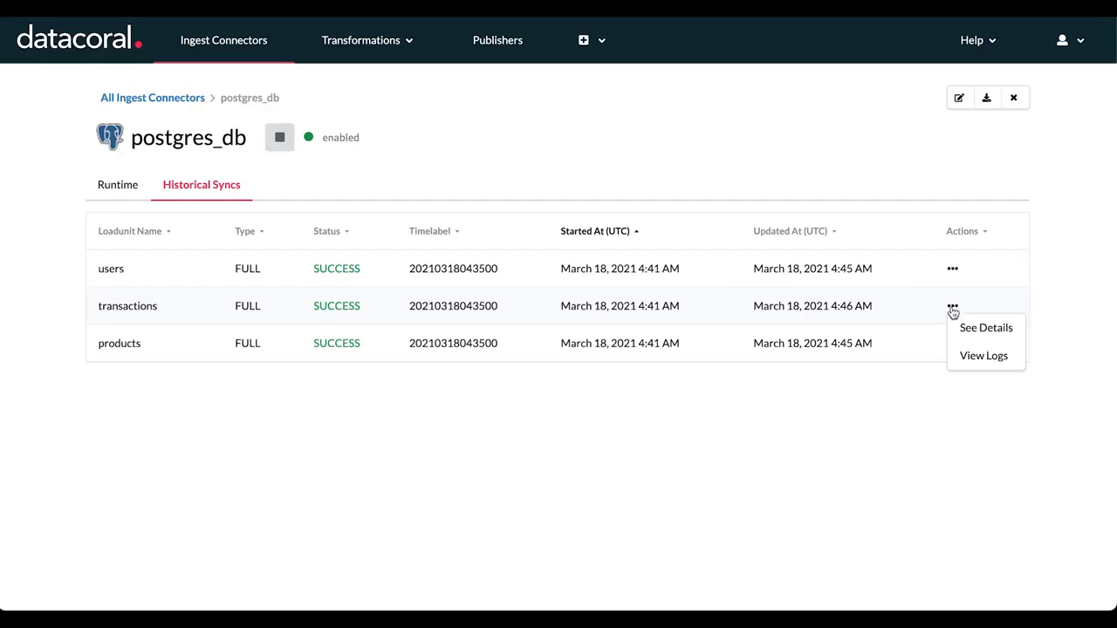
{"action": "left_click", "coordinate": [971, 327]}
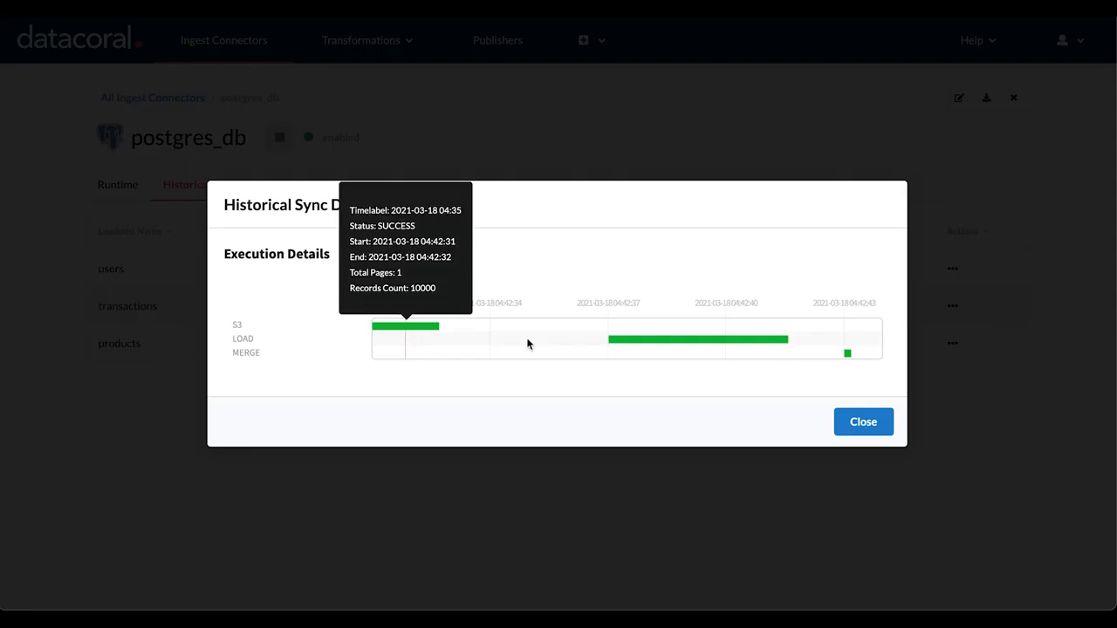
{"action": "mouse_move", "coordinate": [661, 346]}
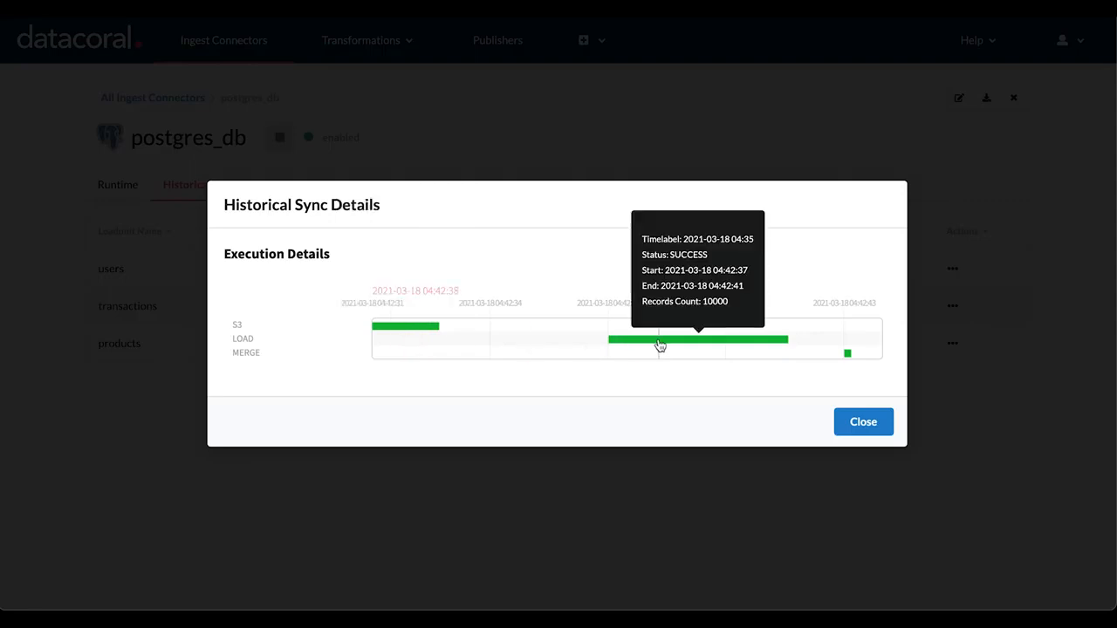
{"action": "left_click", "coordinate": [844, 422]}
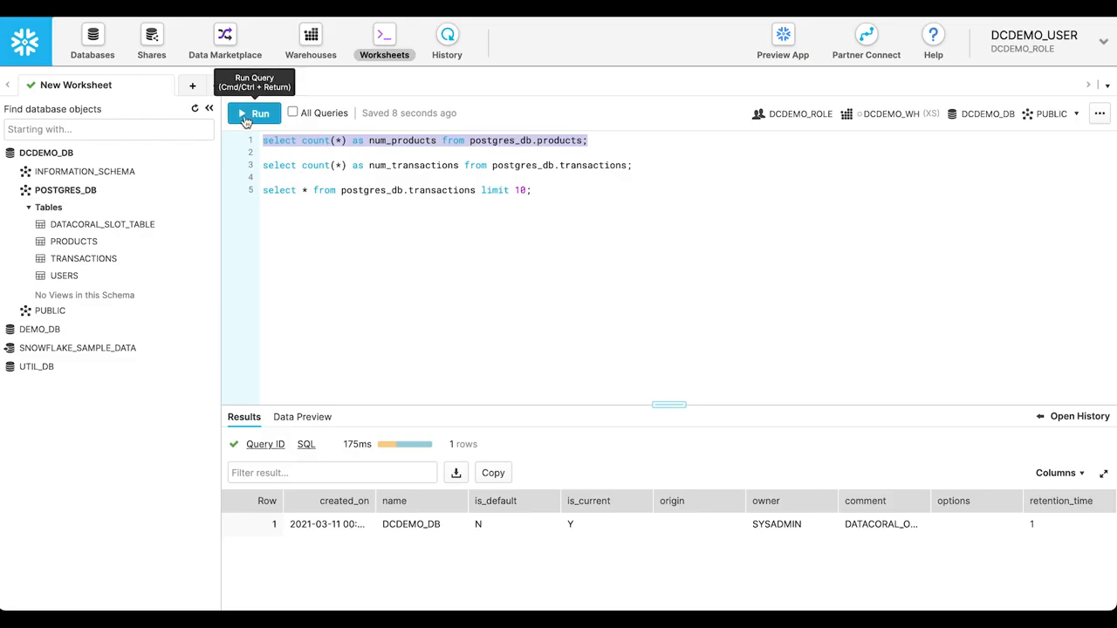
- In the Snowflake worksheet, run the selected query counting the rows of postgres_db.products as num_products
{"action": "left_click", "coordinate": [248, 119]}
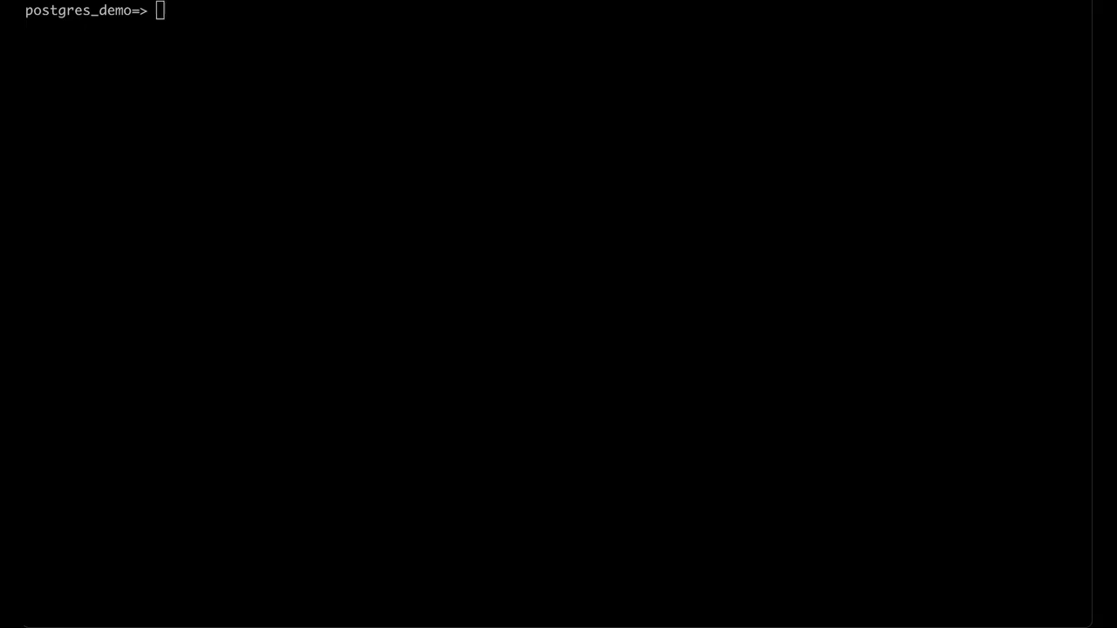
- In the postgres_demo terminal session, insert the row (101, 'Shiny New Product', 'Fancy Startup', 99.99, now()) into the products table
{"action": "type", "text": "insert into products values (101, 'Shiny New Product', 'Fancy Startup', 99.99, now());"}
{"action": "key", "text": "Return"}
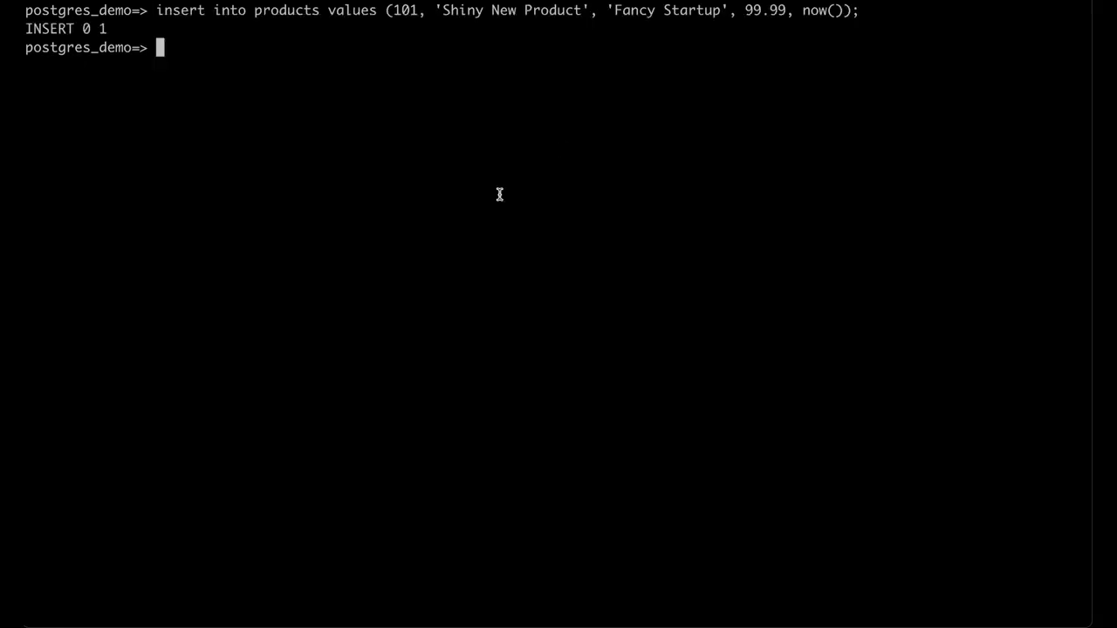